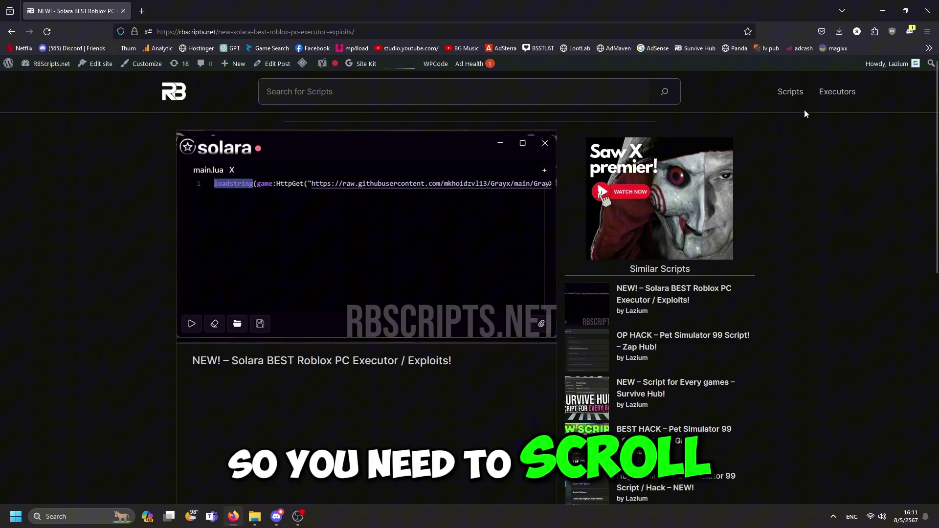
Scroll down the RBScripts.net Solara post and follow its blue Download link to the Lootdest page
{"action": "scroll", "coordinate": [808, 111], "scroll_direction": "down", "scroll_amount": 3}
{"action": "scroll", "coordinate": [814, 110], "scroll_direction": "down", "scroll_amount": 3}
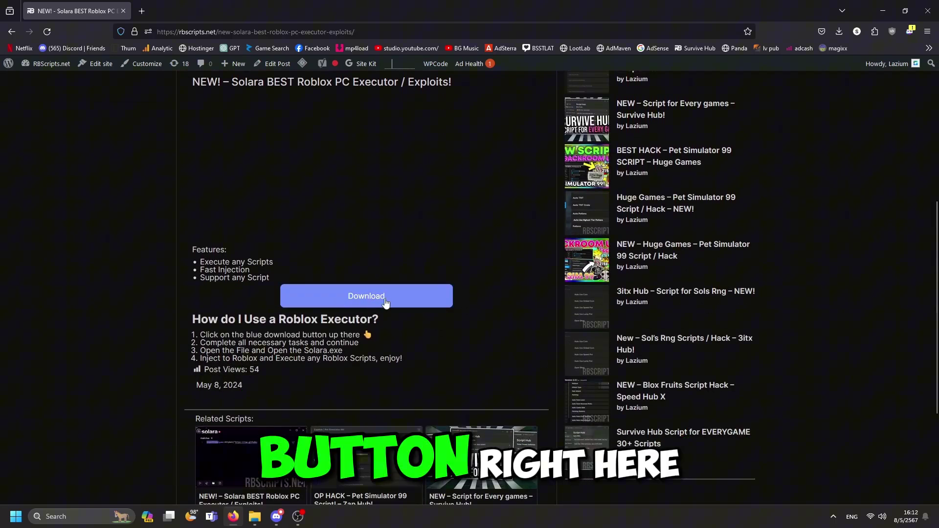
{"action": "left_click", "coordinate": [369, 303]}
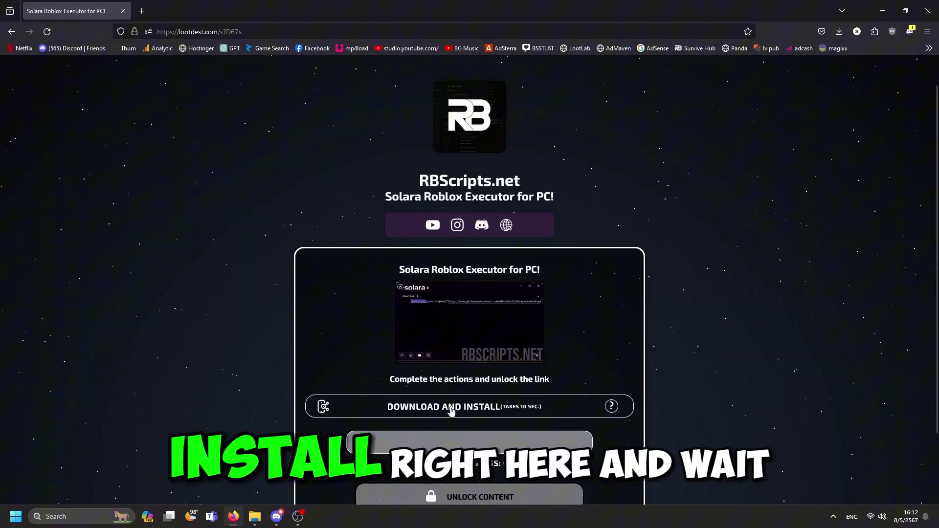
Complete Lootdest's DOWNLOAD AND INSTALL task to unlock the Boostellar page with its 0 / 3 tasks
{"action": "left_click", "coordinate": [462, 408]}
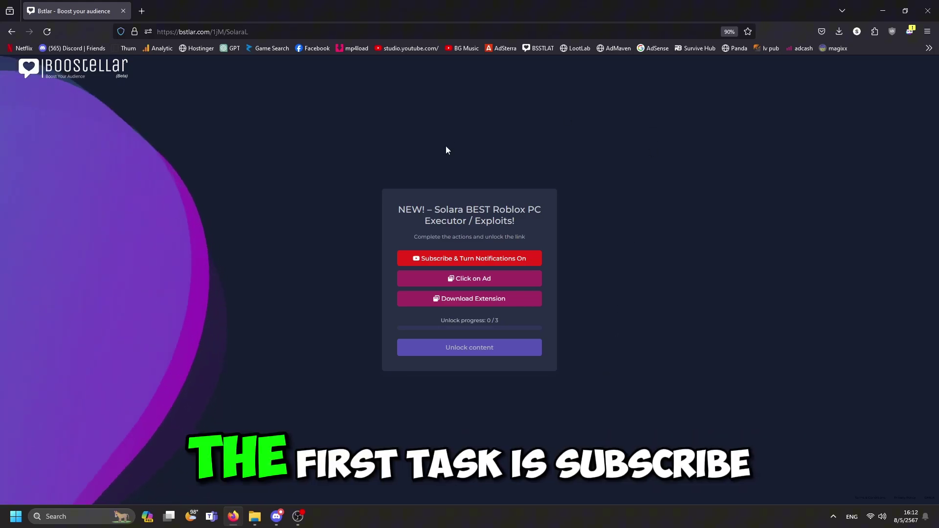
Finish the Boostellar subscribe task on YouTube and close the channel tab
{"action": "left_click", "coordinate": [480, 263]}
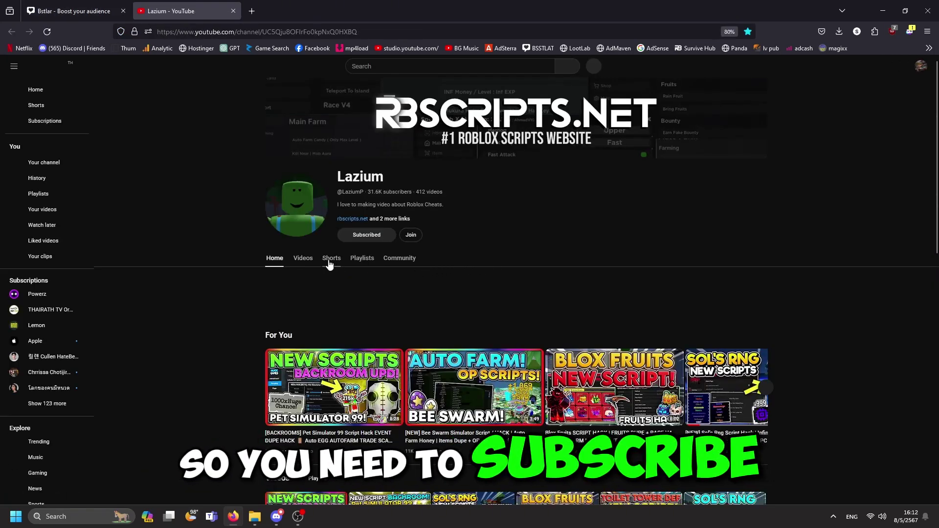
{"action": "left_click", "coordinate": [234, 11]}
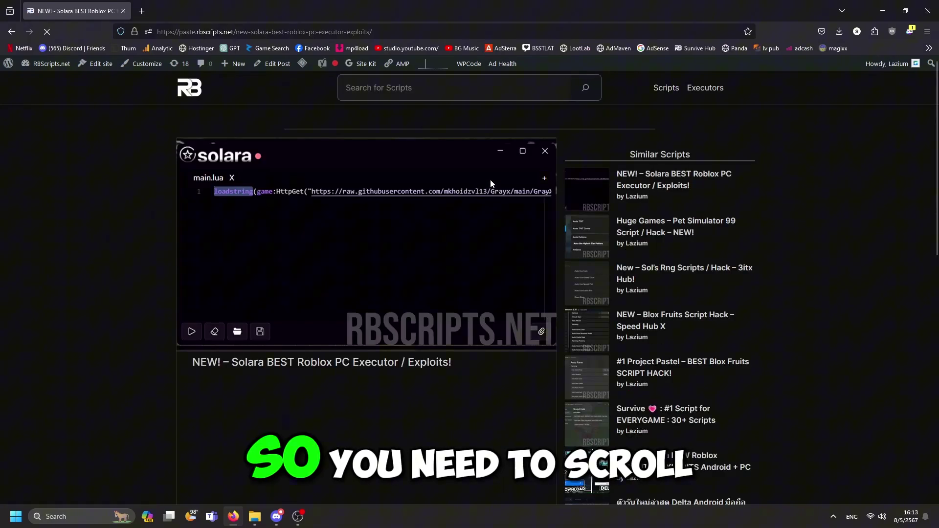
Download SolaraBETA3.rar (14.15MB) from MediaFire via the paste page's Download link
{"action": "scroll", "coordinate": [445, 125], "scroll_direction": "down", "scroll_amount": 5}
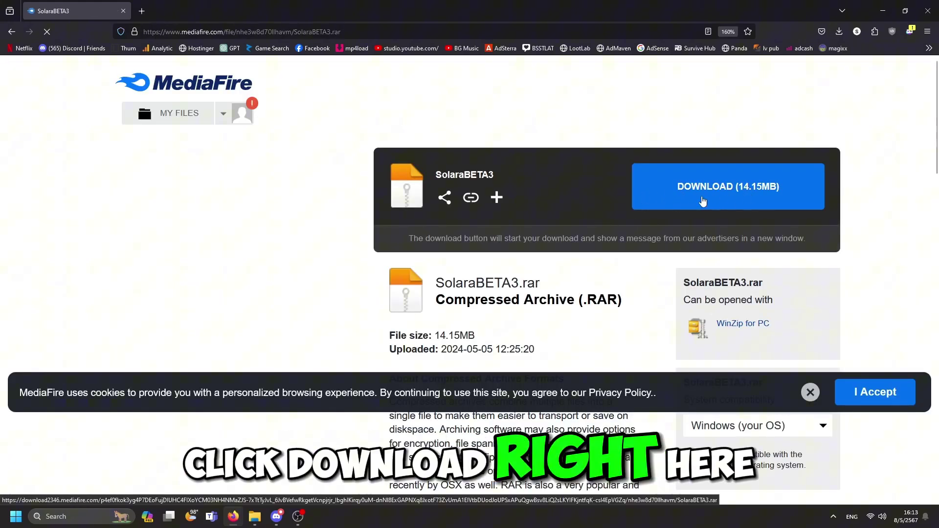
{"action": "left_click", "coordinate": [698, 201]}
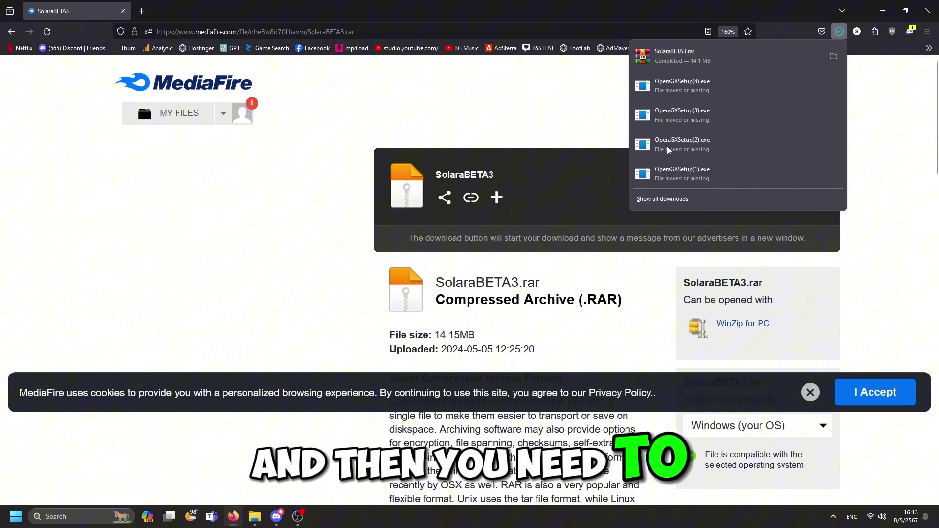
Move SolaraBETA3.rar from its downloads folder onto the desktop, confirming the same-name move
{"action": "left_click", "coordinate": [833, 58]}
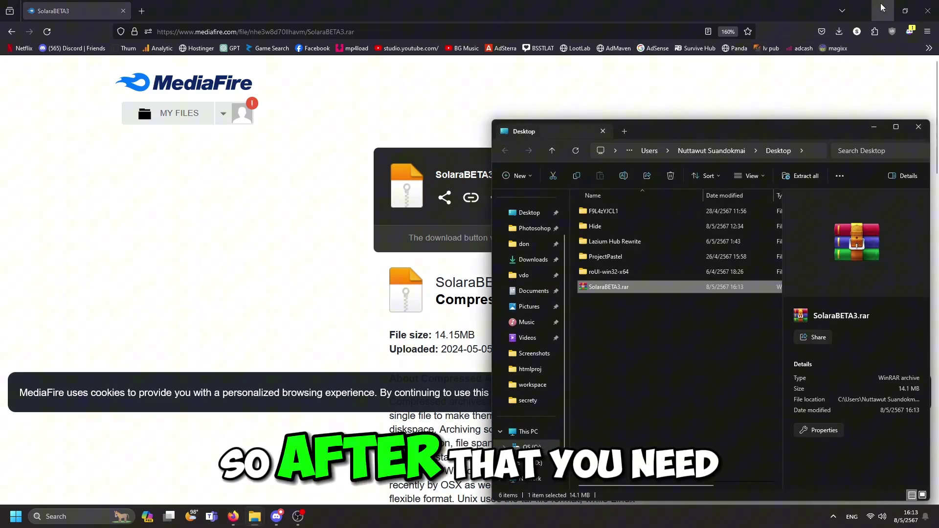
{"action": "left_click", "coordinate": [883, 6]}
{"action": "left_click_drag", "start_coordinate": [681, 288], "coordinate": [316, 208]}
{"action": "key", "text": "Return"}
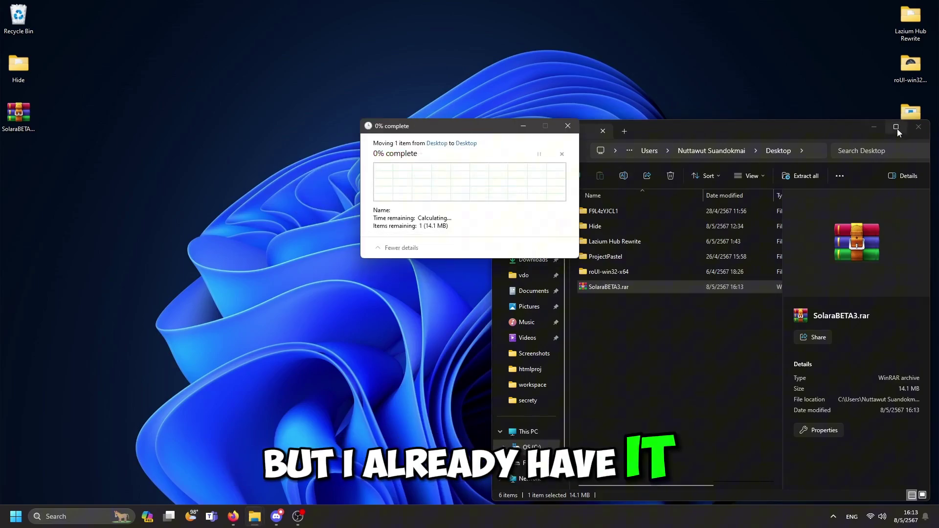
{"action": "left_click", "coordinate": [911, 132]}
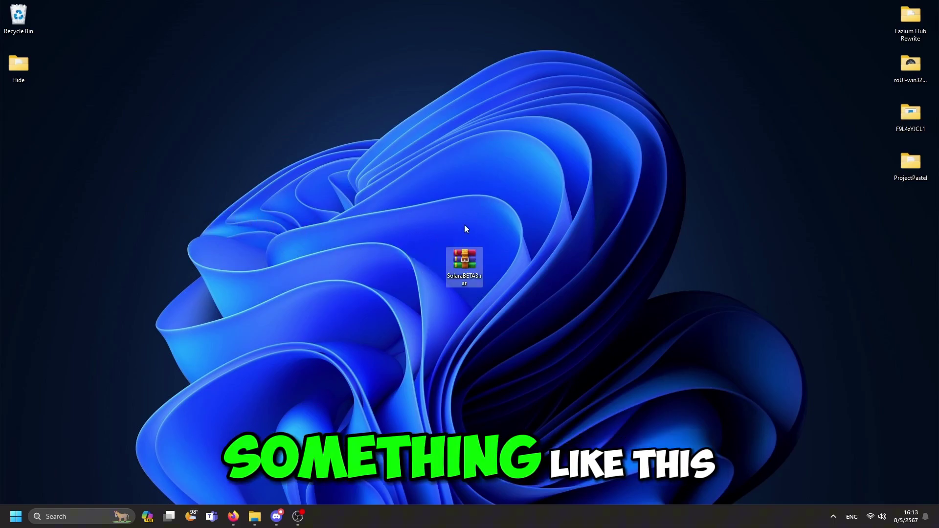
Extract SolaraBETA3.rar here with WinRAR, delete the archive, and put the SolaraBETA3 folder in its spot
{"action": "right_click", "coordinate": [470, 266]}
{"action": "left_click", "coordinate": [520, 255]}
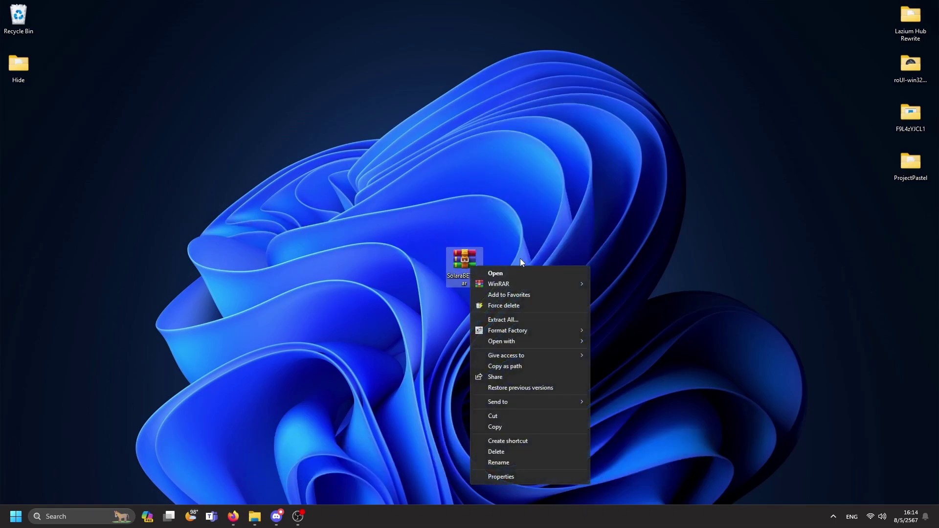
{"action": "mouse_move", "coordinate": [483, 283]}
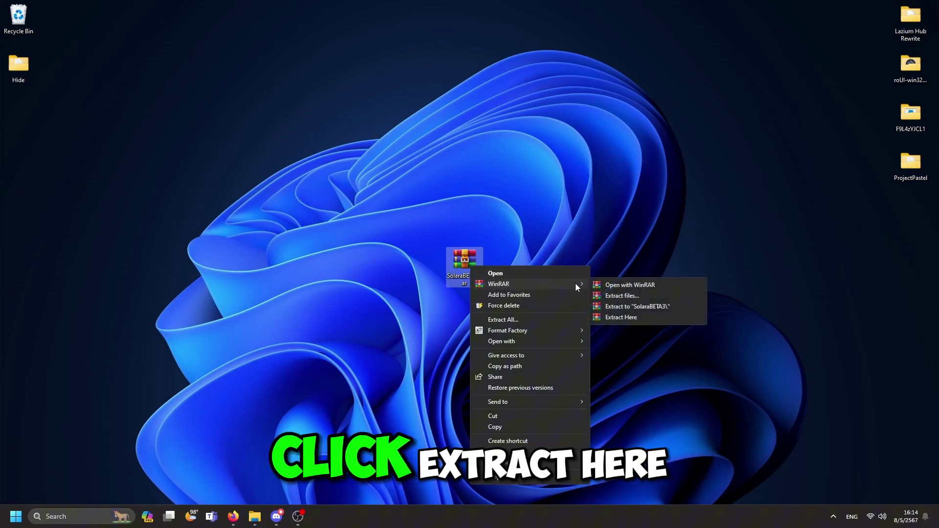
{"action": "left_click", "coordinate": [617, 319]}
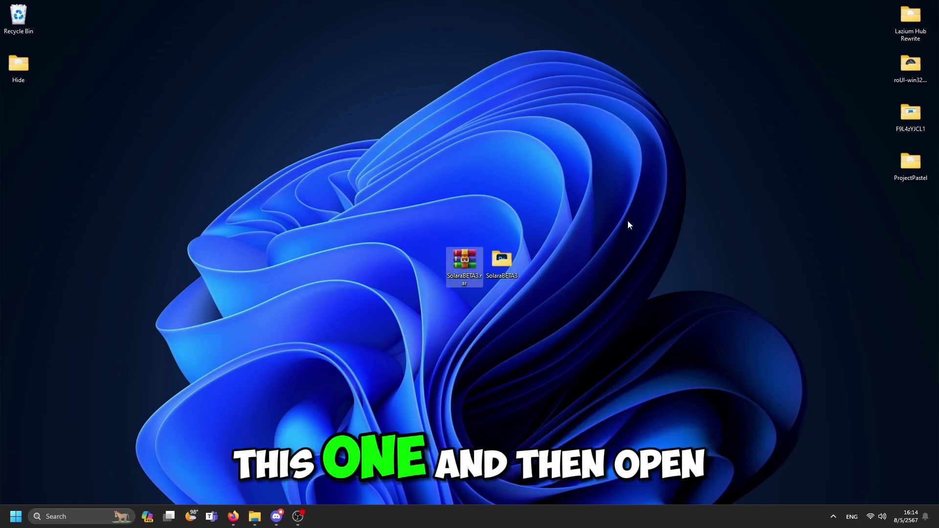
{"action": "key", "text": "Delete"}
{"action": "left_click_drag", "start_coordinate": [503, 259], "coordinate": [459, 258]}
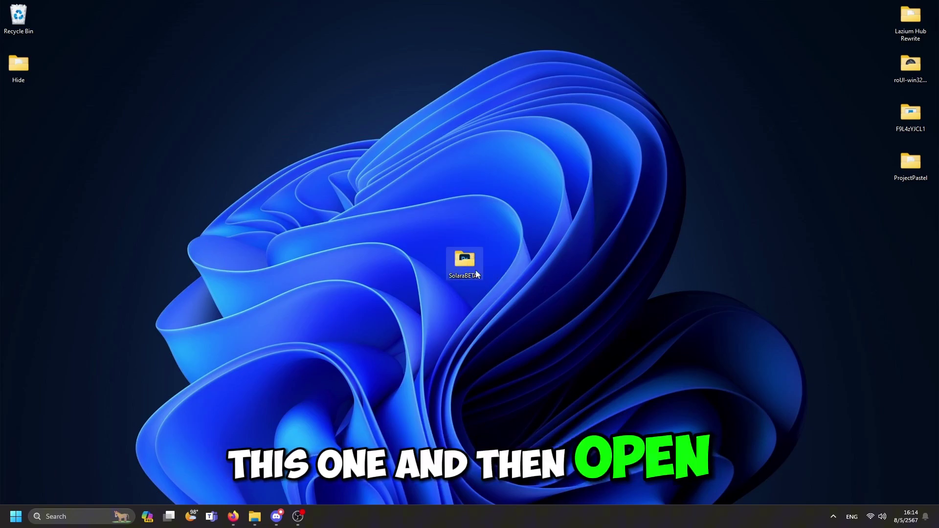
Open the SolaraBETA3 folder on the right, then launch Play Roblox from a Start search for 'Roblox'
{"action": "double_click", "coordinate": [468, 269]}
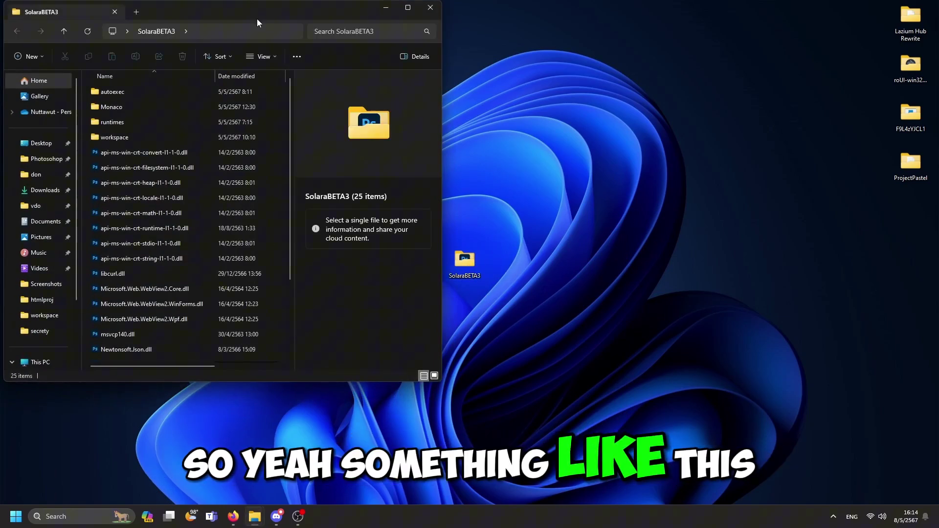
{"action": "left_click_drag", "start_coordinate": [316, 26], "coordinate": [704, 110]}
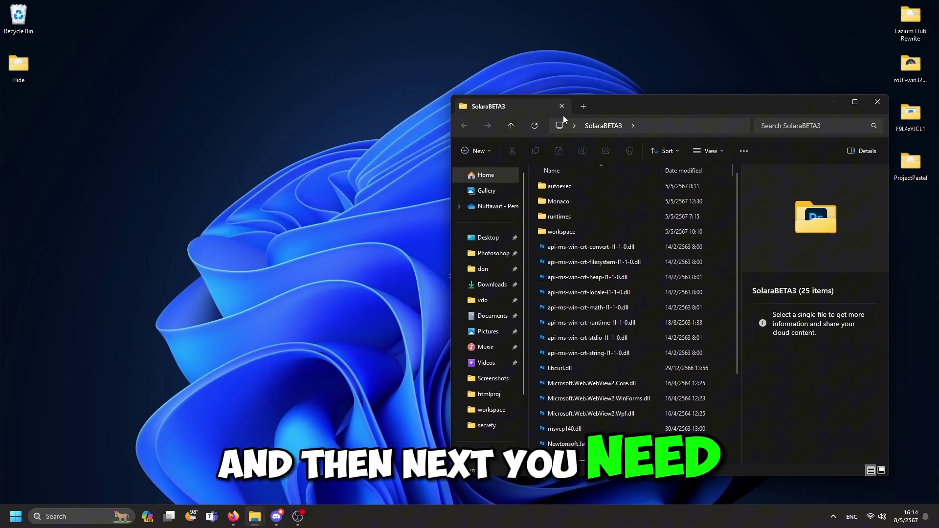
{"action": "key", "text": "super"}
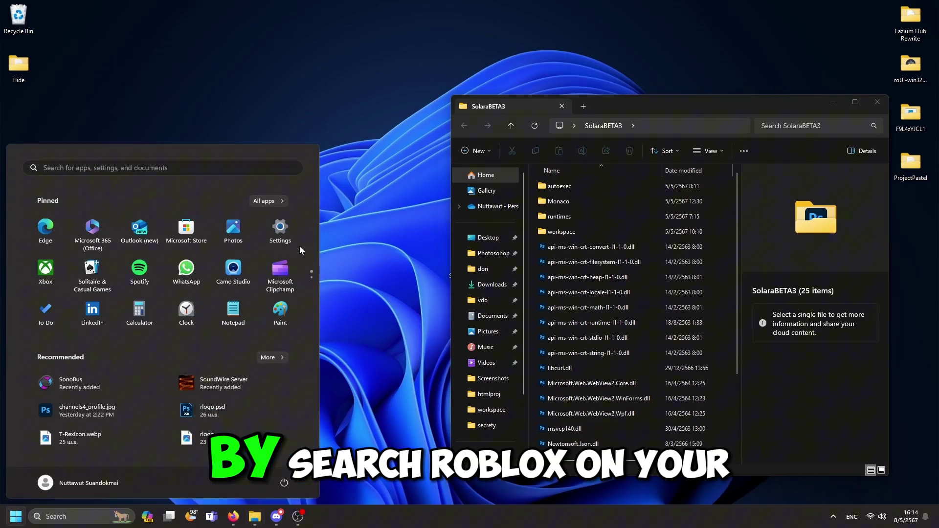
{"action": "type", "text": "Roblox"}
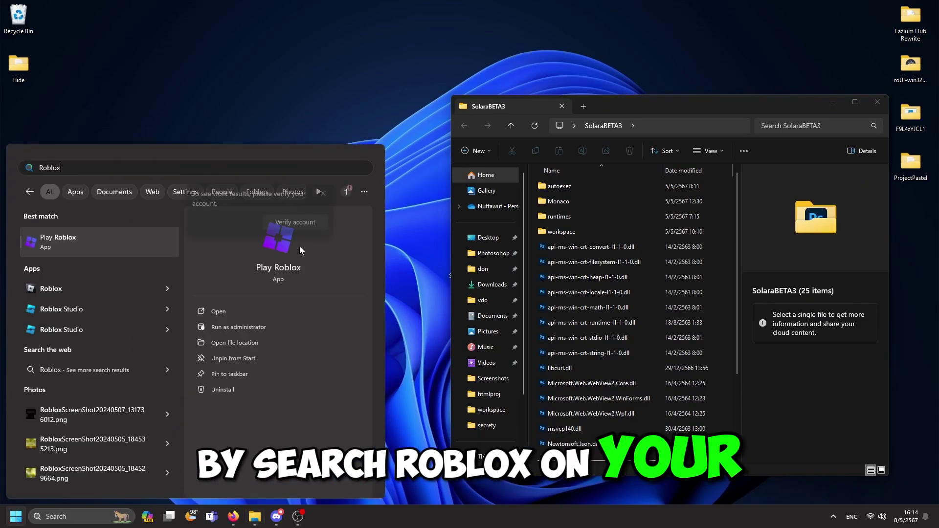
{"action": "left_click", "coordinate": [132, 242]}
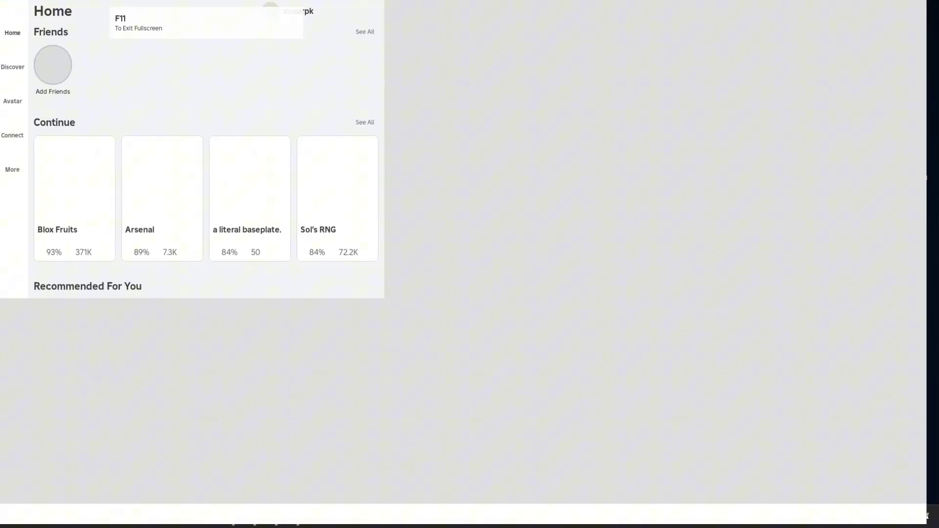
Exit Roblox full screen, run Solara.exe, then close its folder and move Solara to the lower right
{"action": "key", "text": "F11"}
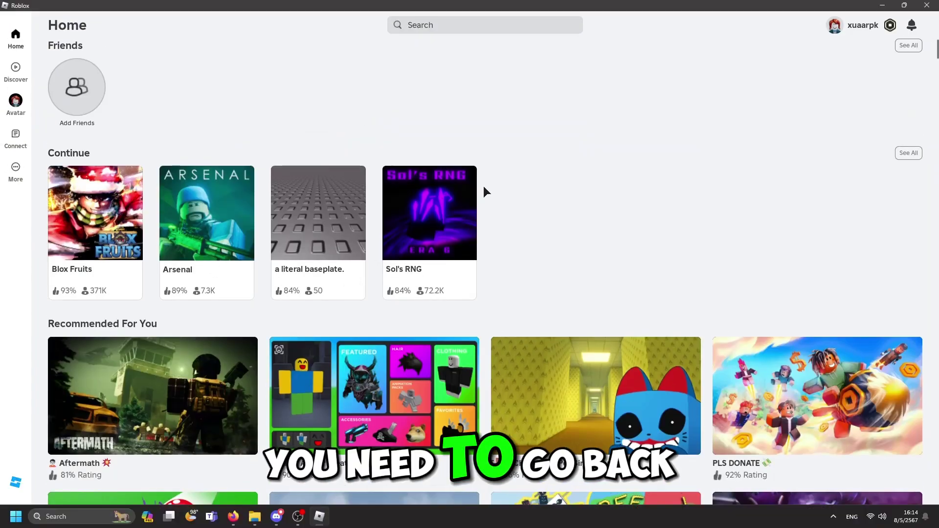
{"action": "mouse_move", "coordinate": [254, 516]}
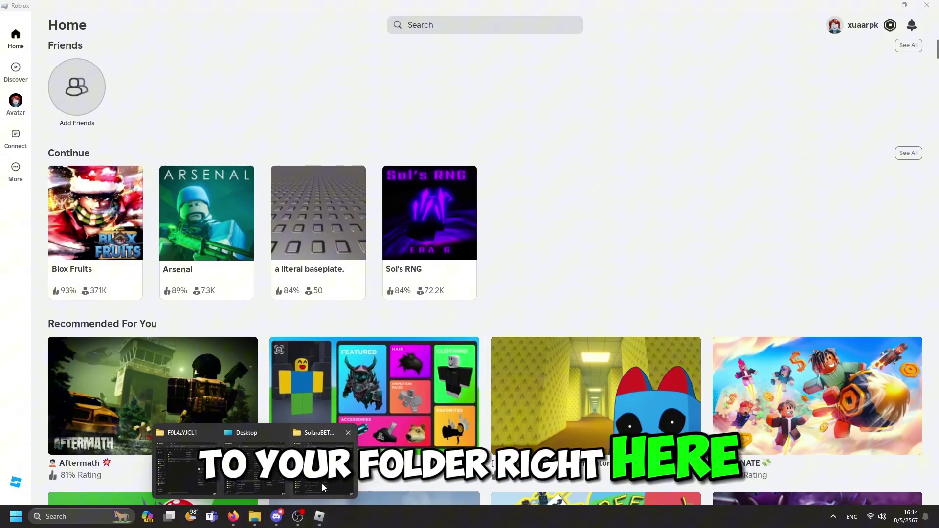
{"action": "left_click", "coordinate": [177, 462]}
{"action": "scroll", "coordinate": [607, 293], "scroll_direction": "down", "scroll_amount": 2}
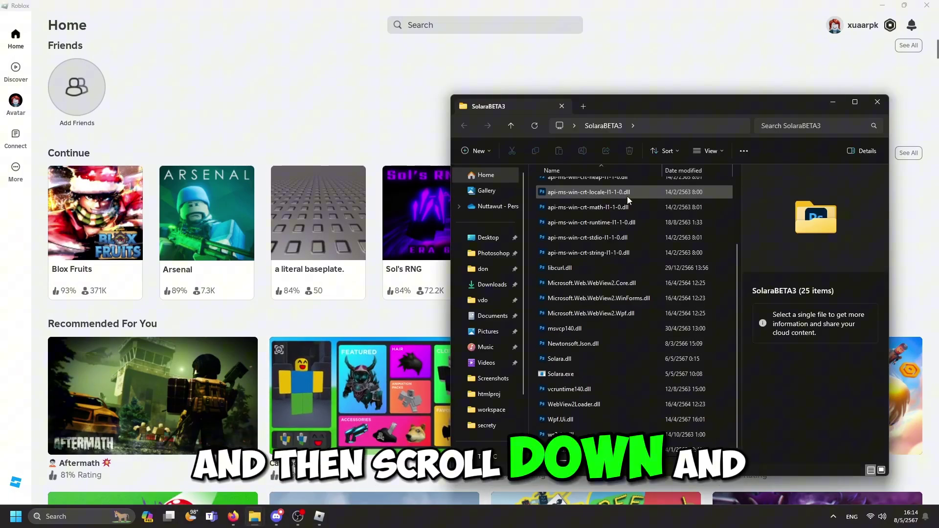
{"action": "double_click", "coordinate": [577, 375]}
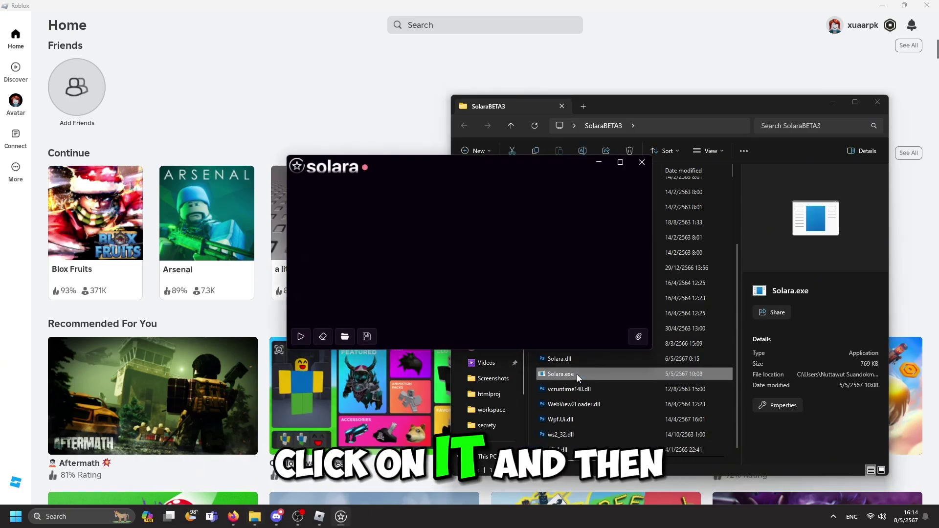
{"action": "left_click", "coordinate": [878, 103]}
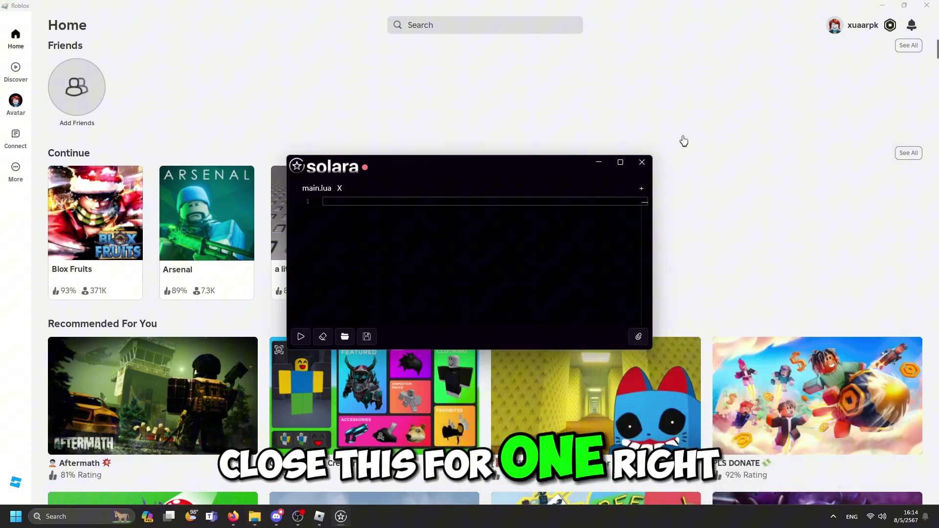
{"action": "mouse_move", "coordinate": [474, 171]}
{"action": "left_mouse_down"}
{"action": "mouse_move", "coordinate": [615, 266]}
{"action": "mouse_move", "coordinate": [718, 316]}
{"action": "left_mouse_up"}
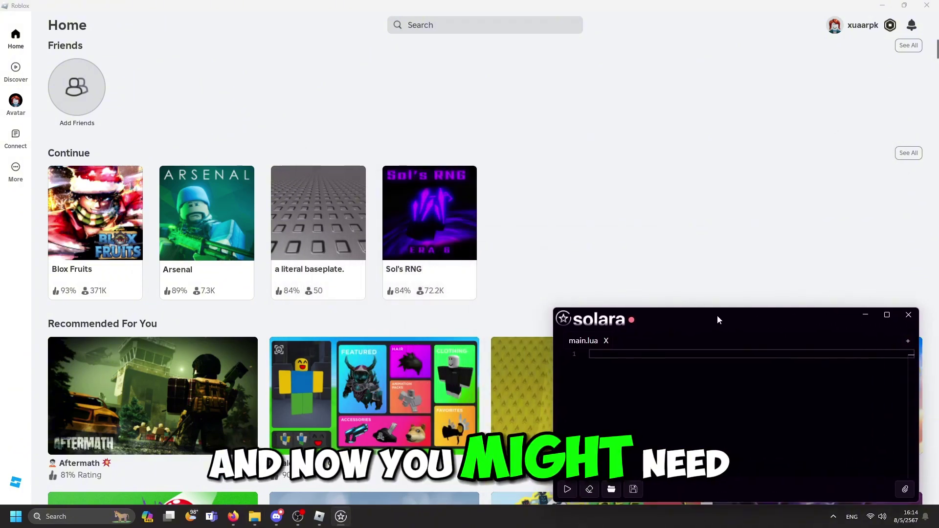
Inject Solara into Roblox and start Blox Fruits from the Roblox home page
{"action": "left_click", "coordinate": [895, 490]}
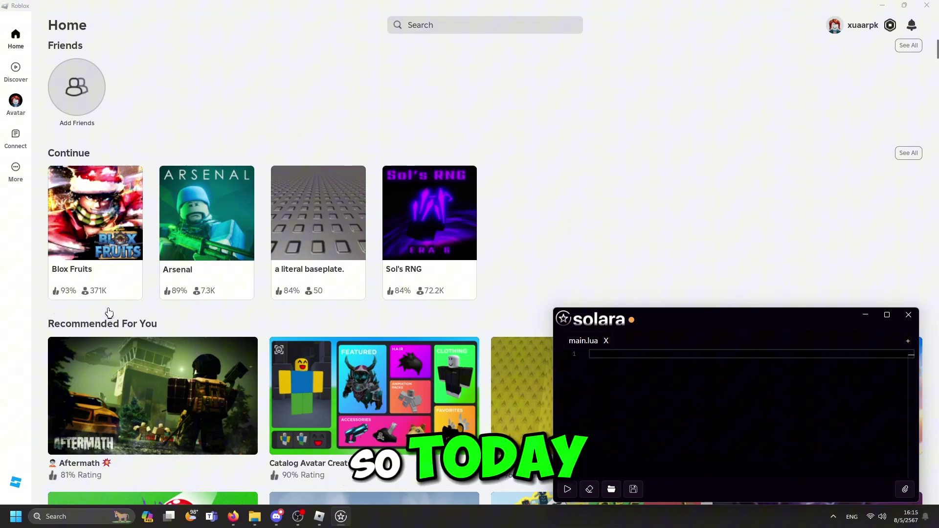
{"action": "left_click", "coordinate": [98, 298]}
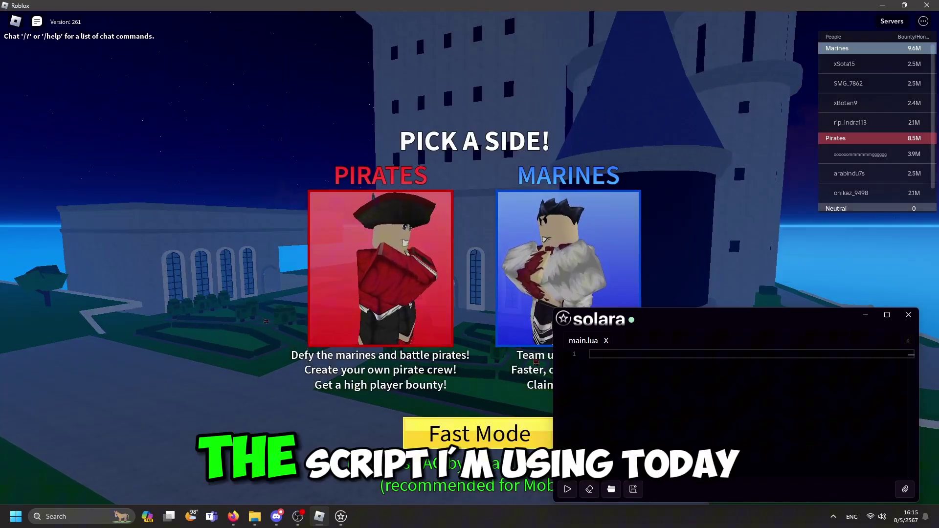
Search 'pastel' in a new browser tab and open the Project Pastel Blox Fruits script page
{"action": "left_click", "coordinate": [234, 516]}
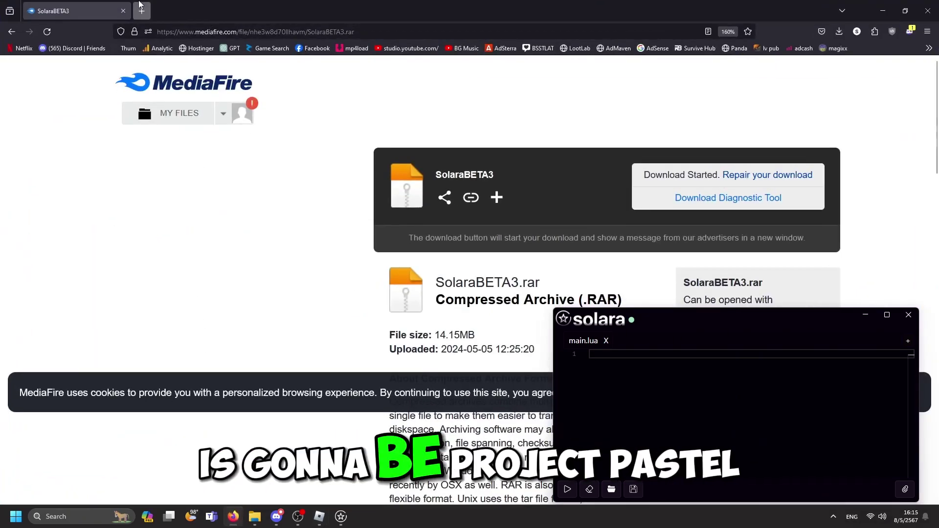
{"action": "left_click", "coordinate": [139, 4]}
{"action": "type", "text": "pastel"}
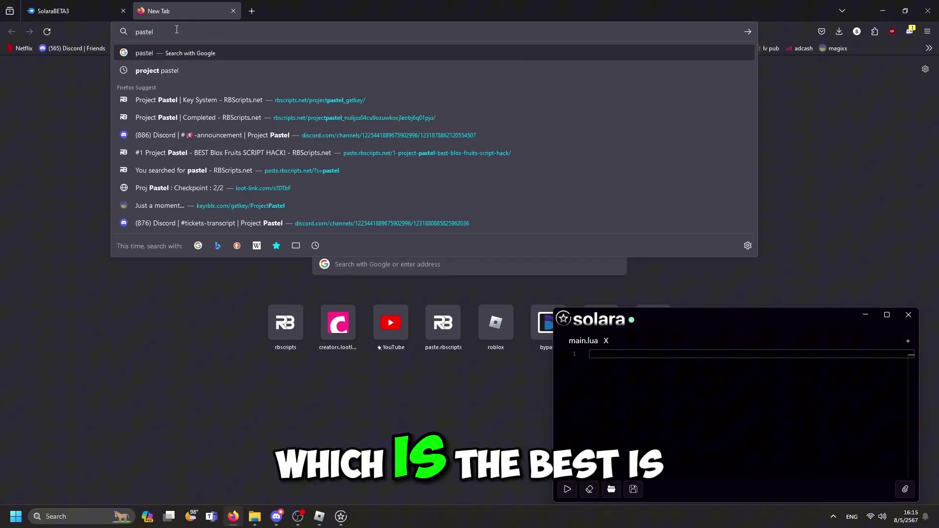
{"action": "left_click", "coordinate": [443, 152]}
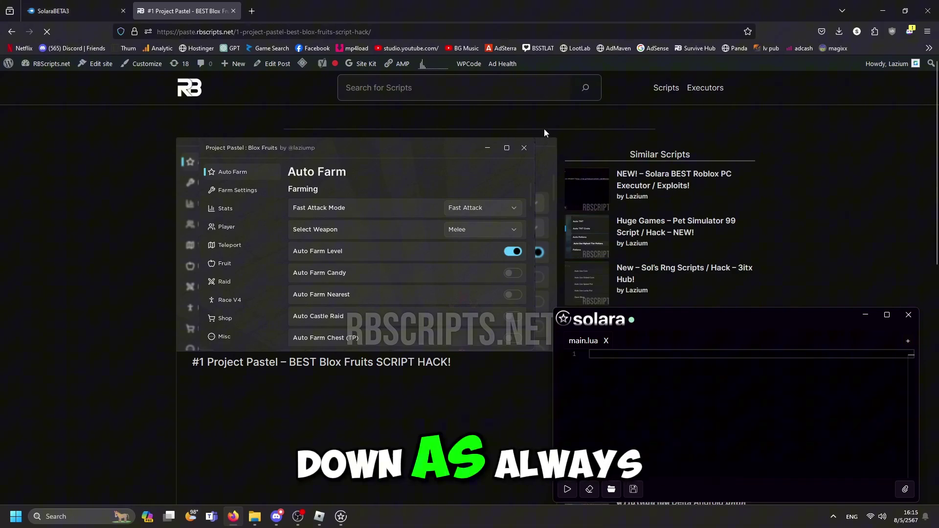
Copy the Project Pastel loader code after a failed script-file download opened a page-not-found tab
{"action": "scroll", "coordinate": [547, 126], "scroll_direction": "down", "scroll_amount": 2}
{"action": "scroll", "coordinate": [548, 125], "scroll_direction": "down", "scroll_amount": 2}
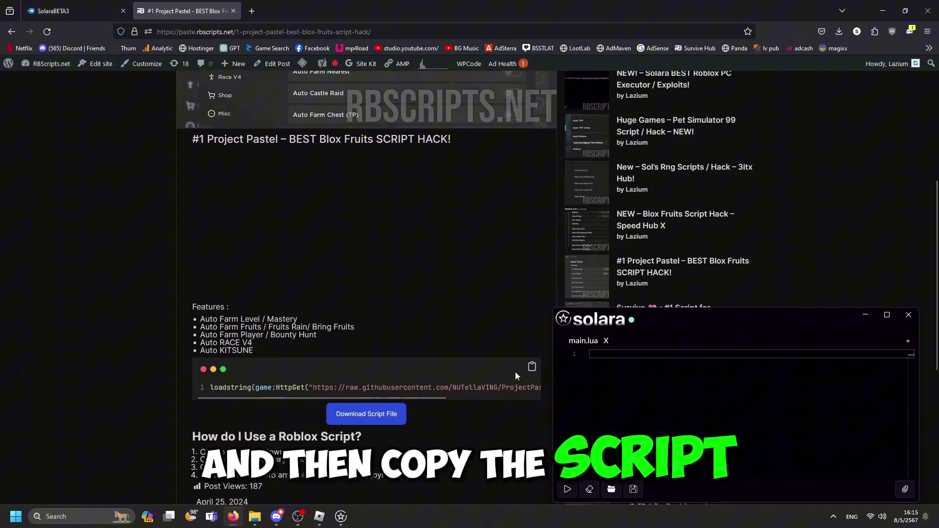
{"action": "left_click", "coordinate": [366, 414]}
{"action": "left_click", "coordinate": [342, 11]}
{"action": "scroll", "coordinate": [471, 285], "scroll_direction": "down", "scroll_amount": 1}
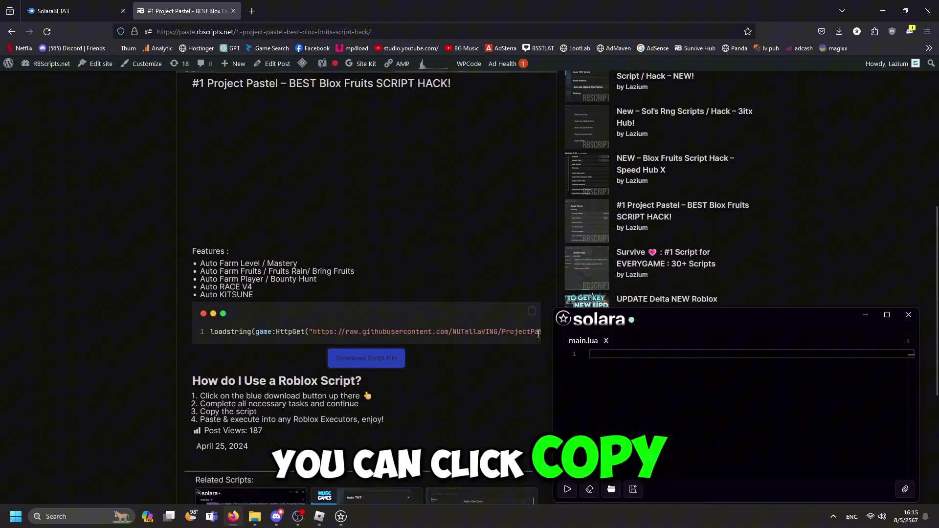
{"action": "left_click", "coordinate": [532, 311]}
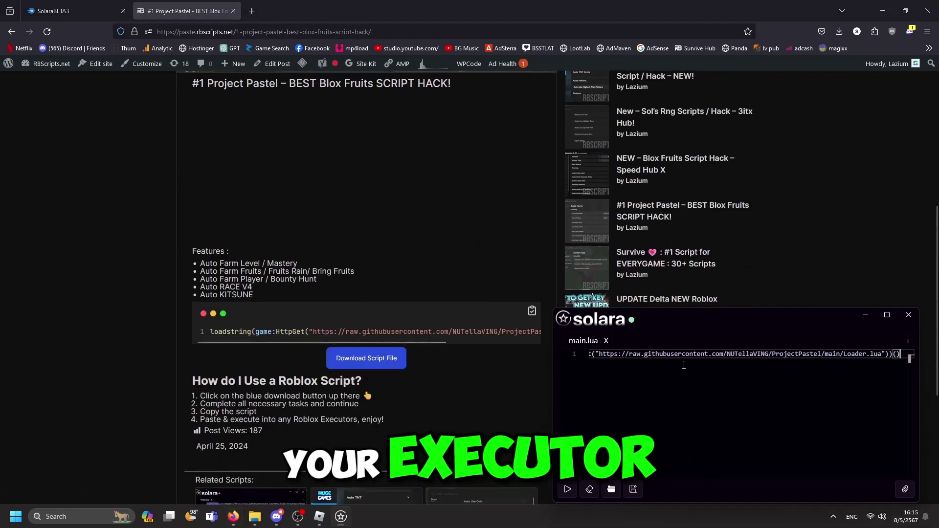
Back in Roblox, join the Pirates team and show Project Pastel's Auto Farm options
{"action": "left_click", "coordinate": [319, 516]}
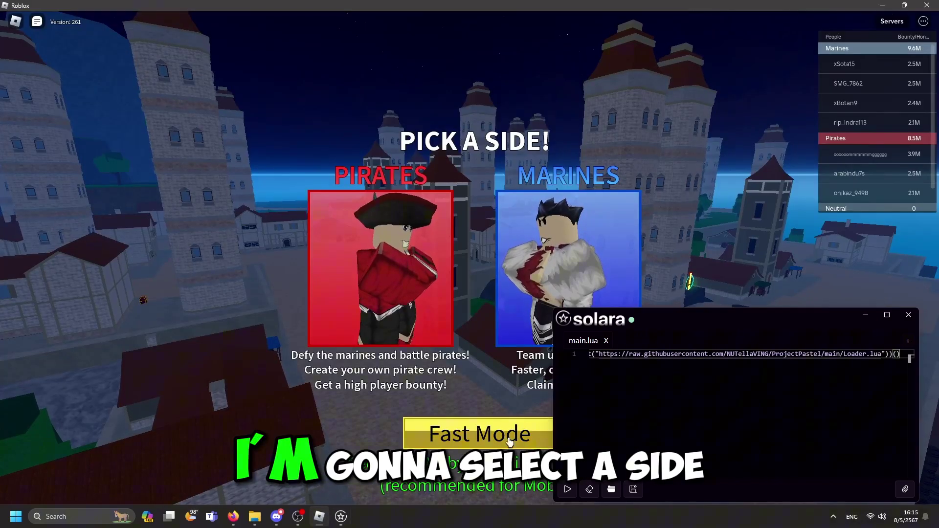
{"action": "left_click", "coordinate": [389, 306]}
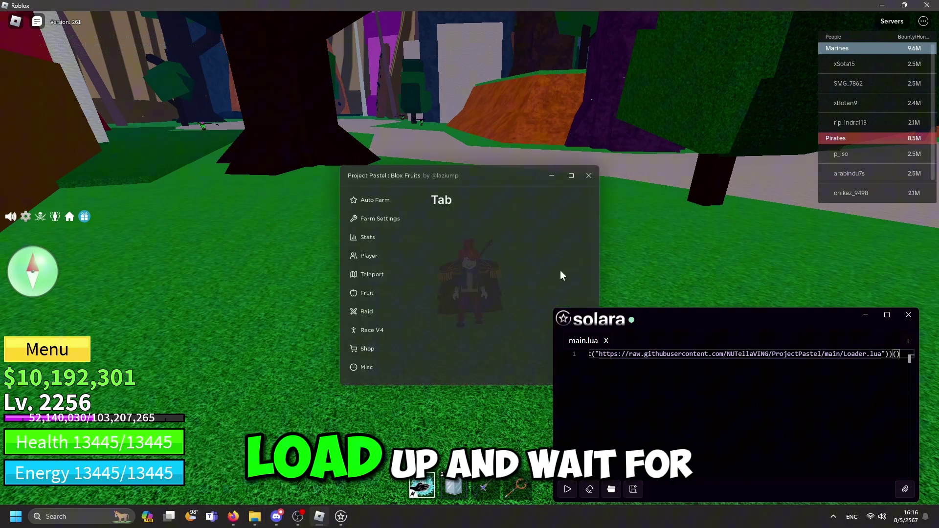
{"action": "left_click", "coordinate": [377, 201]}
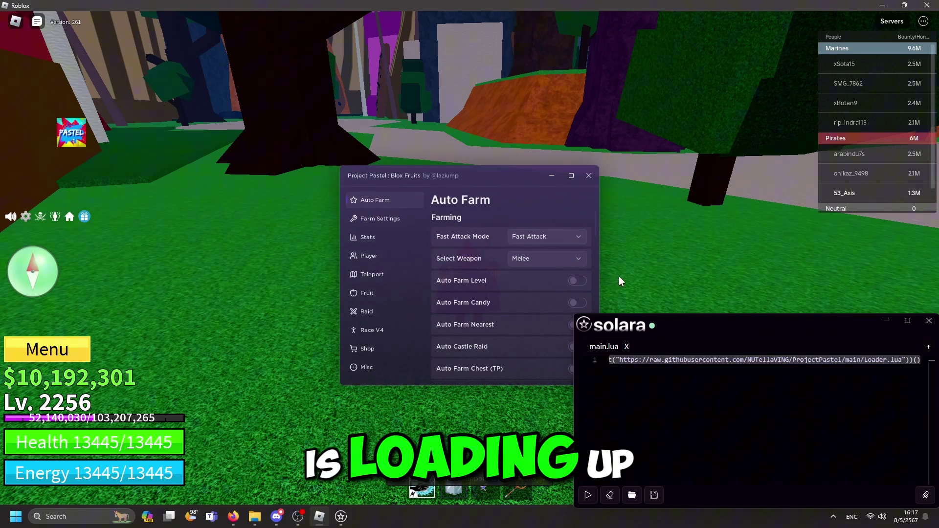
Move the Pastel panel lower left, set Fast Attack Mode to Super Fast Attack, and enable Auto Farm Level
{"action": "left_click_drag", "start_coordinate": [498, 180], "coordinate": [256, 290]}
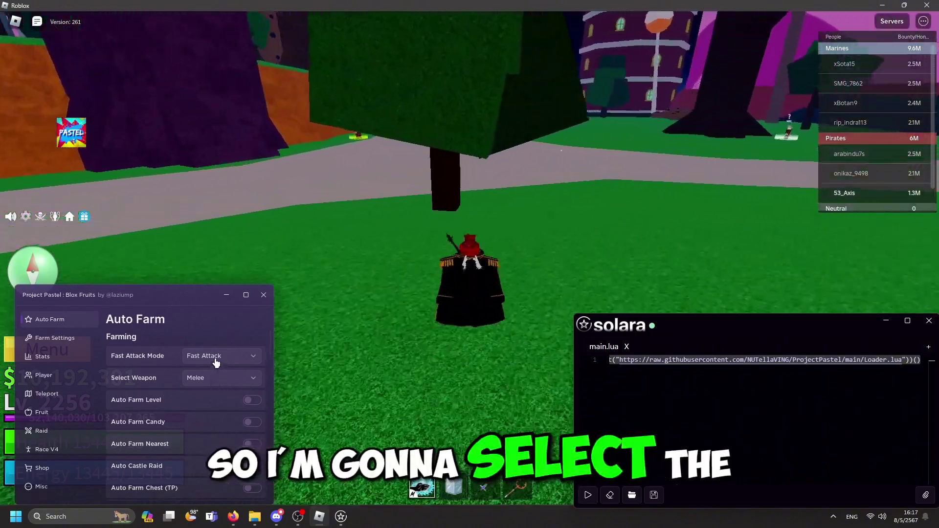
{"action": "left_click", "coordinate": [220, 355]}
{"action": "left_click", "coordinate": [216, 391]}
{"action": "left_click", "coordinate": [252, 400]}
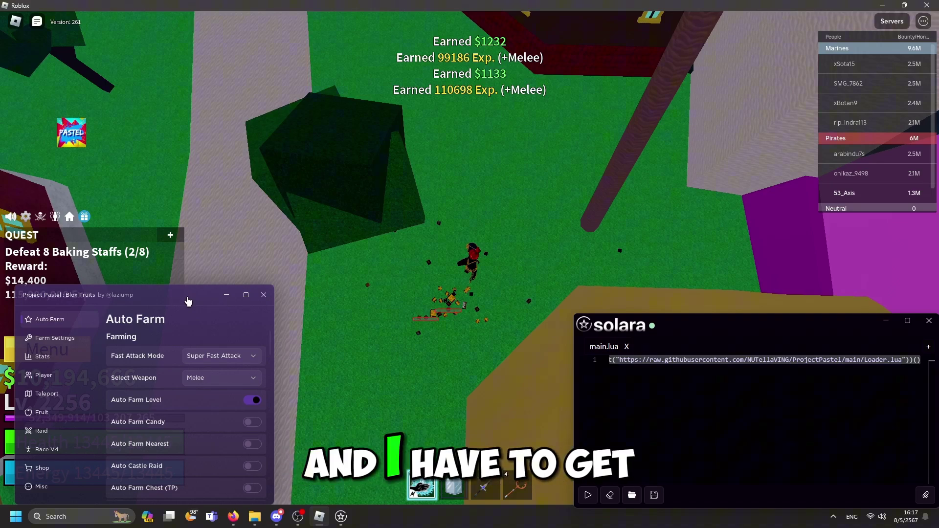
{"action": "left_click_drag", "start_coordinate": [188, 301], "coordinate": [183, 290]}
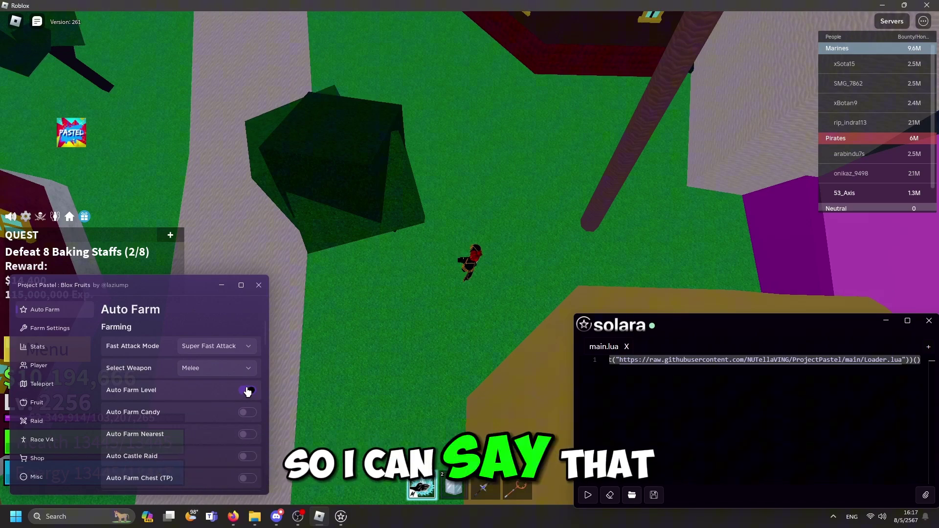
Turn off Auto Farm Level and walk the character onto the sand path
{"action": "left_click", "coordinate": [255, 392]}
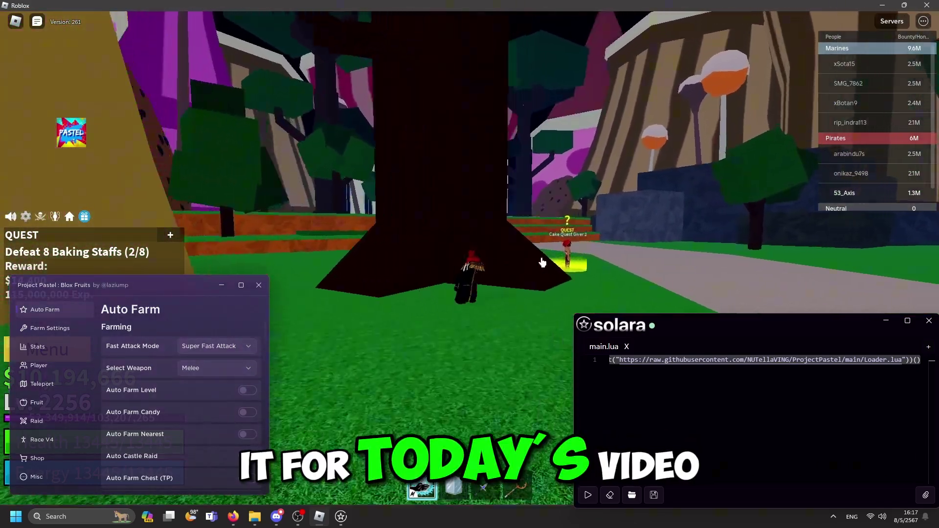
{"action": "key", "text": "w"}
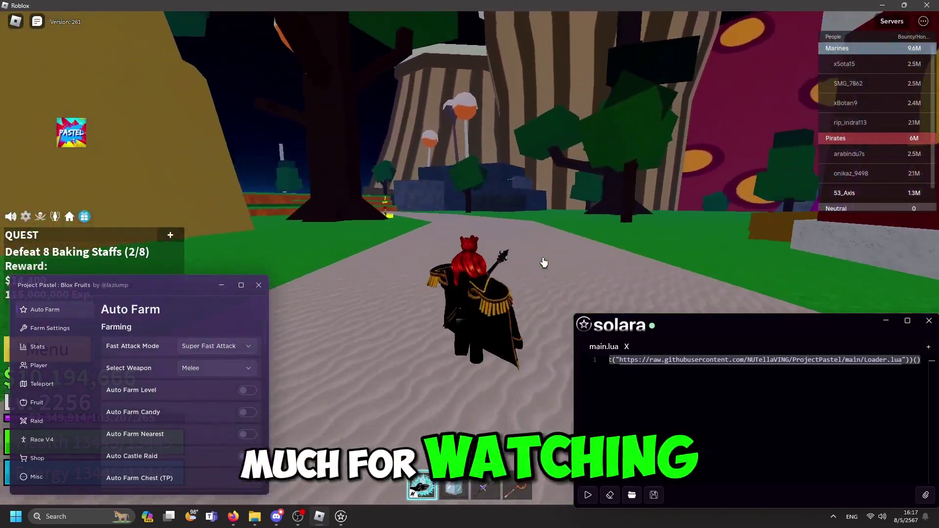
{"action": "key", "text": "a"}
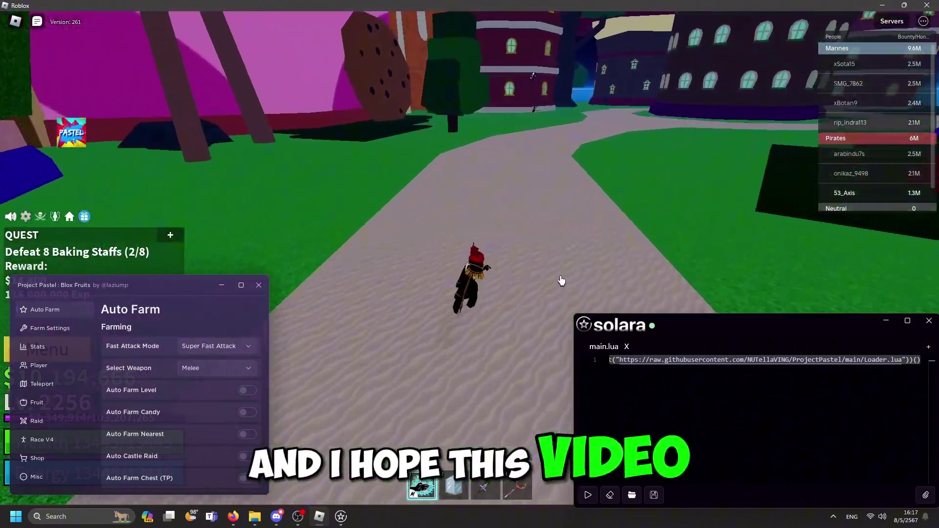
Walk along the sand path past the quest giver into the forest area
{"action": "key", "text": "w"}
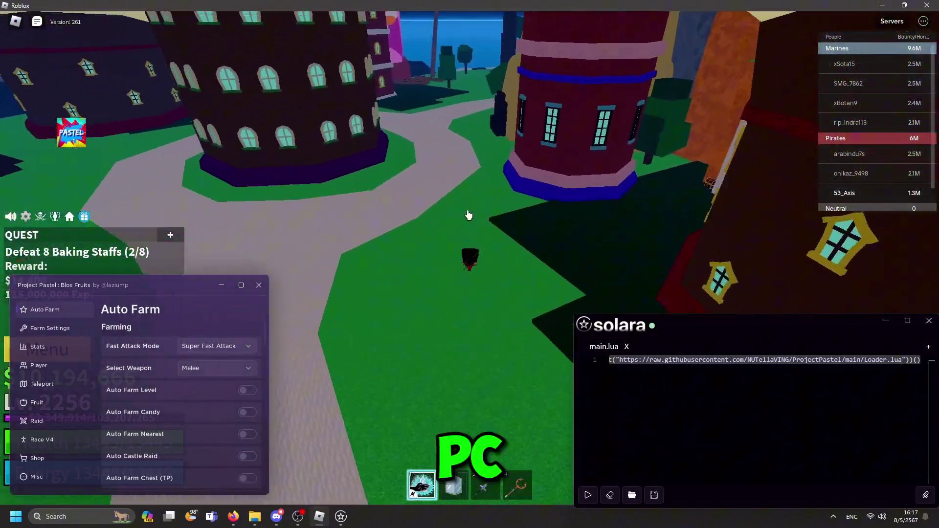
{"action": "key", "text": "w"}
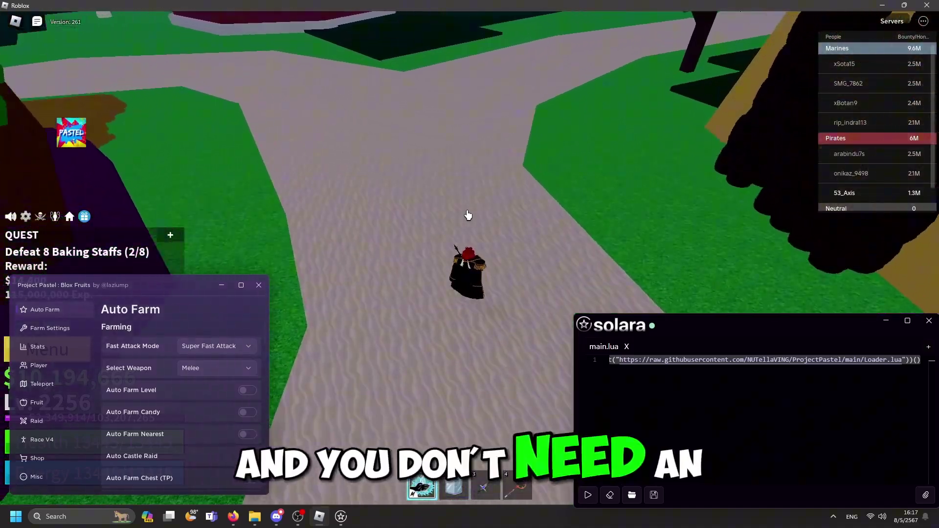
{"action": "key", "text": "w"}
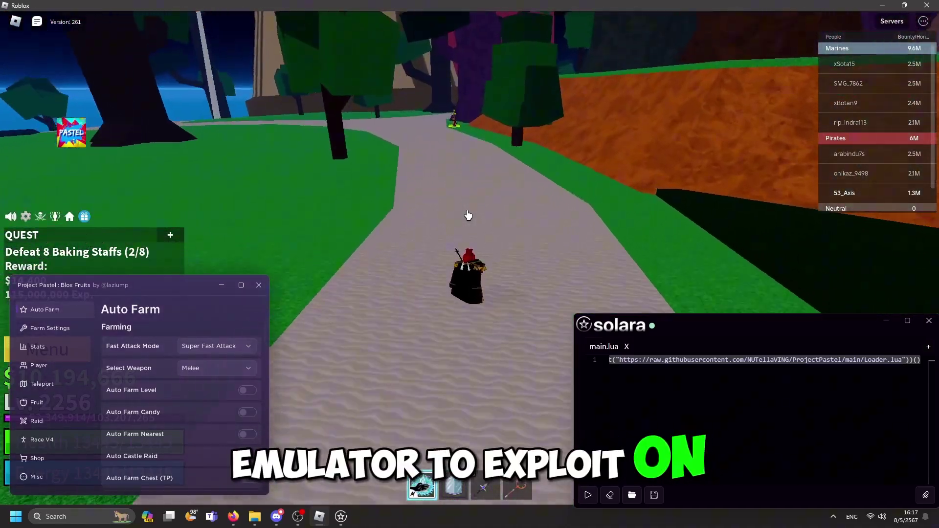
{"action": "key", "text": "w"}
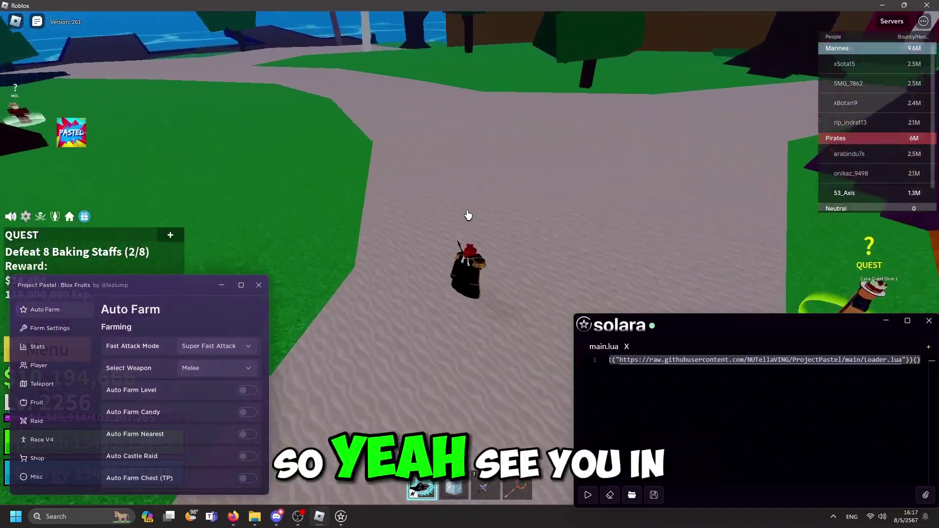
{"action": "key", "text": "w"}
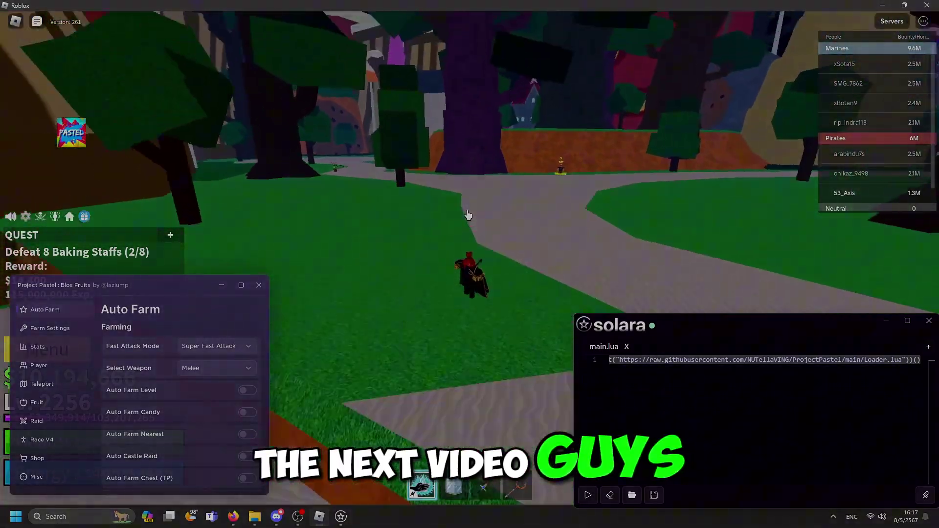